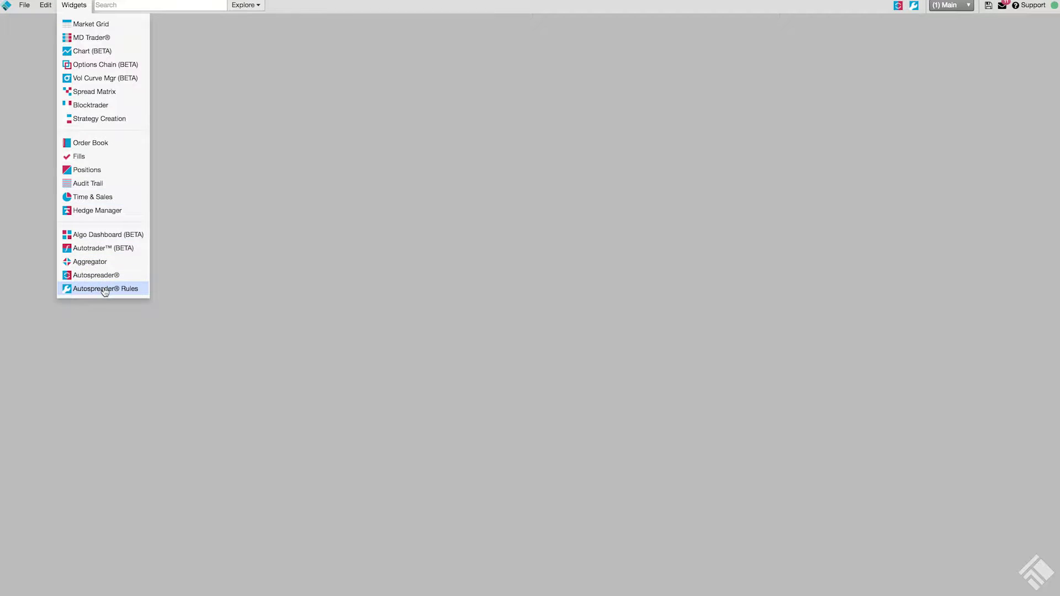
Copy the Liquidity Based Backoff Tick rule in Autospreader® Rules and open the copy for editing.
click(105, 290)
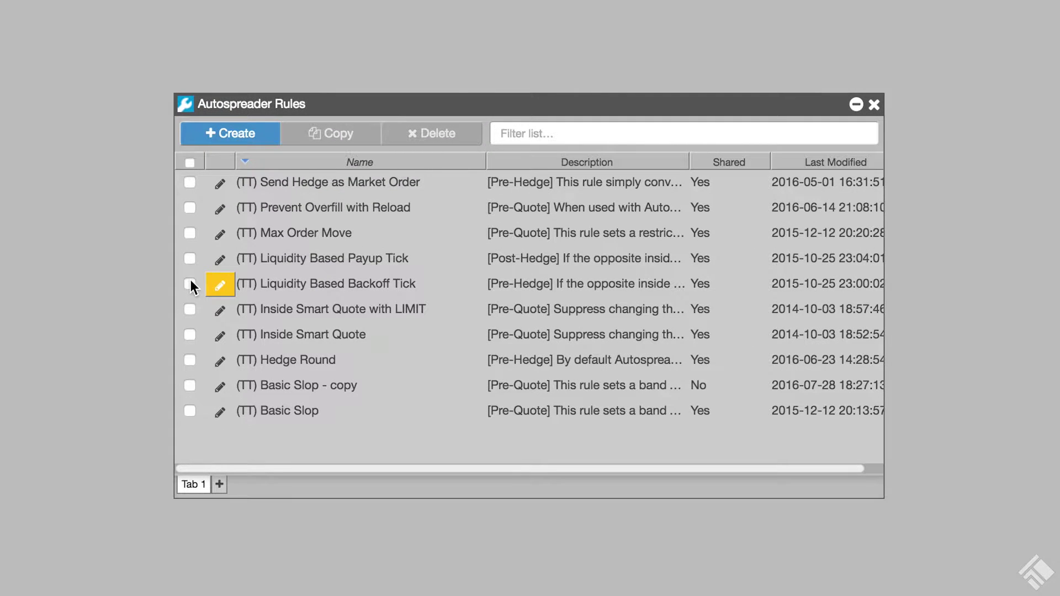
click(190, 283)
click(334, 138)
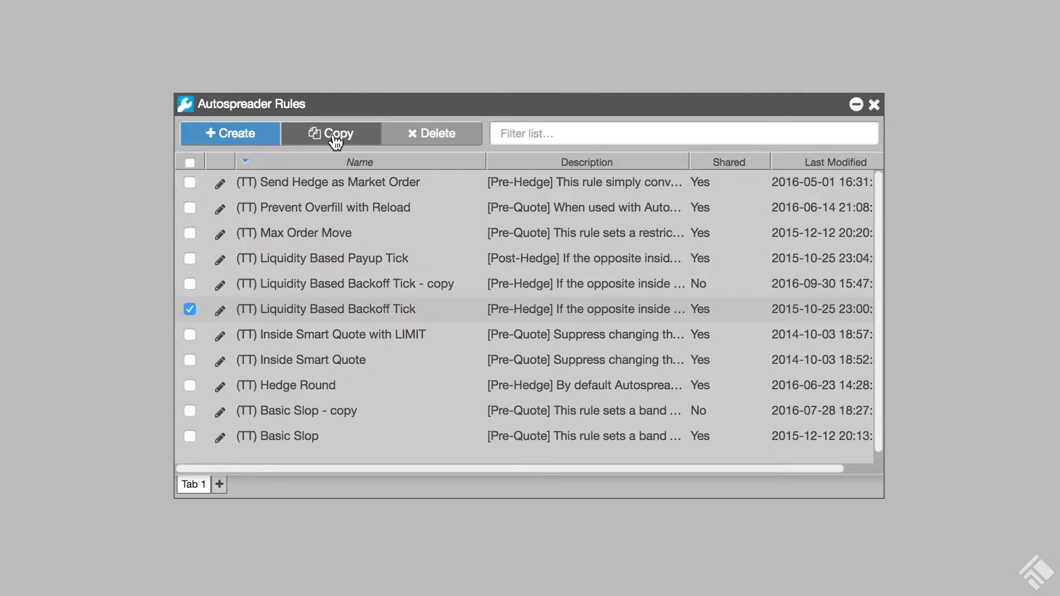
click(220, 284)
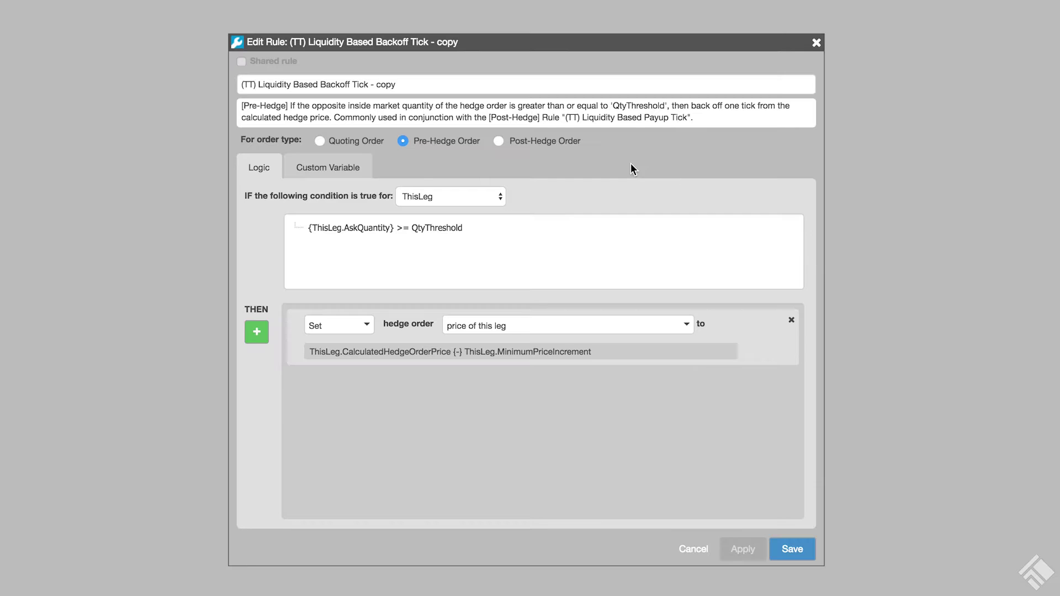
Rename the copy 'Custom Liquidity Based Backoff Tick' and paste in a new description.
click(326, 85)
key(Home)
key(shift+Right)
key(shift+Right)
key(shift+Right)
key(shift+Right)
key(shift+Right)
text(Custom)
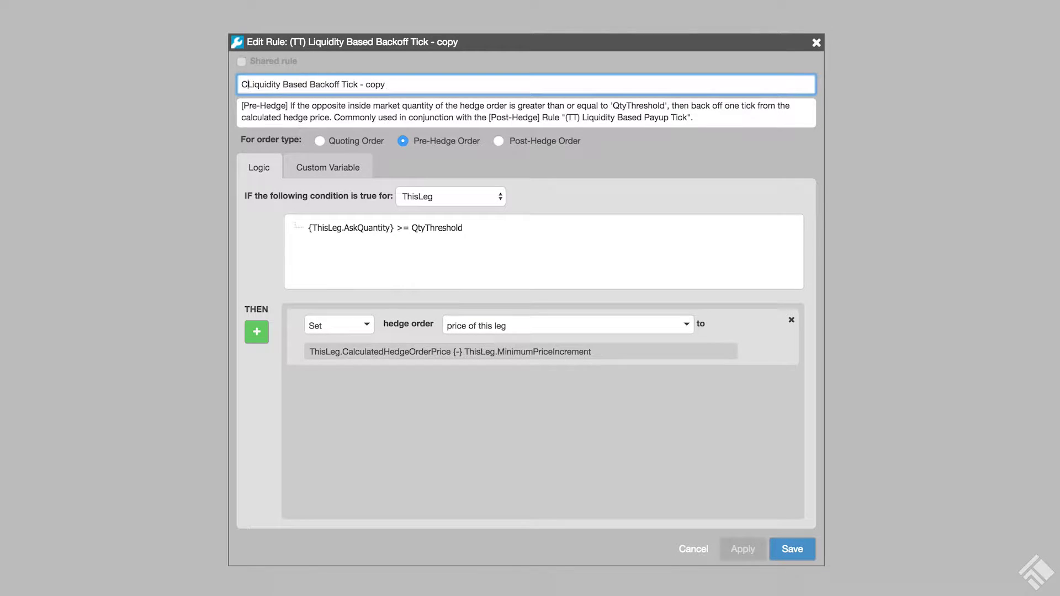
key(End)
key(BackSpace)
key(BackSpace)
key(BackSpace)
key(BackSpace)
key(BackSpace)
key(BackSpace)
key(BackSpace)
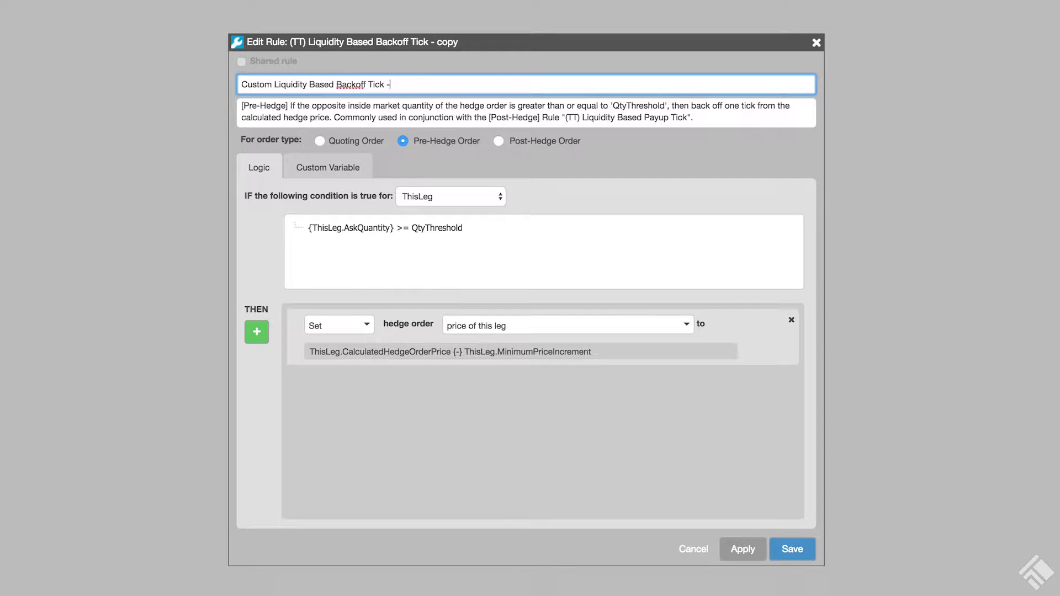
click(388, 112)
key(ctrl+a)
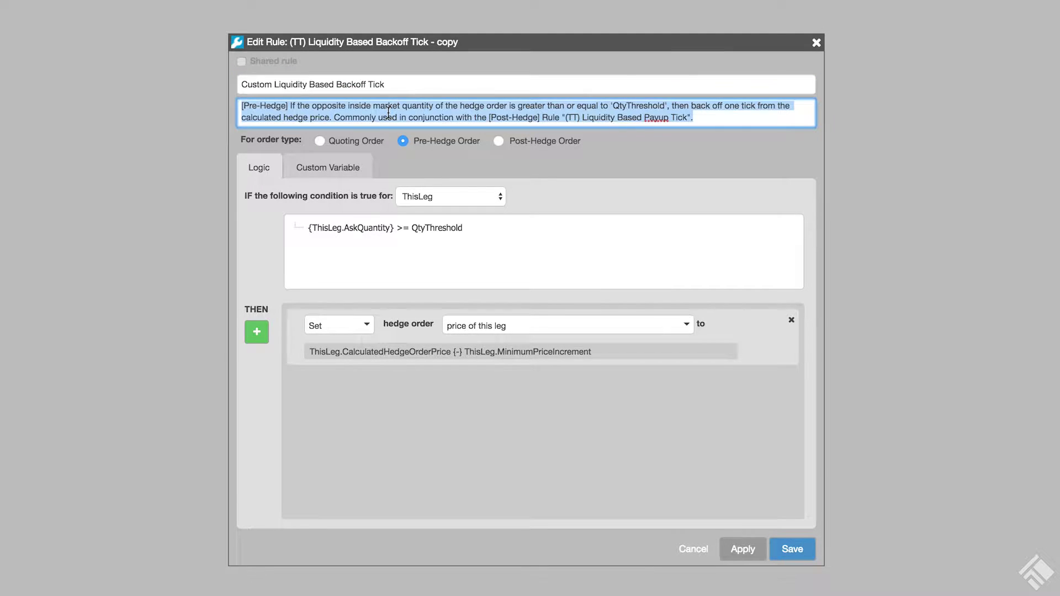
key(ctrl+v)
Apply the new name and description, then check QtyThreshold is 250 among the custom variables.
click(750, 544)
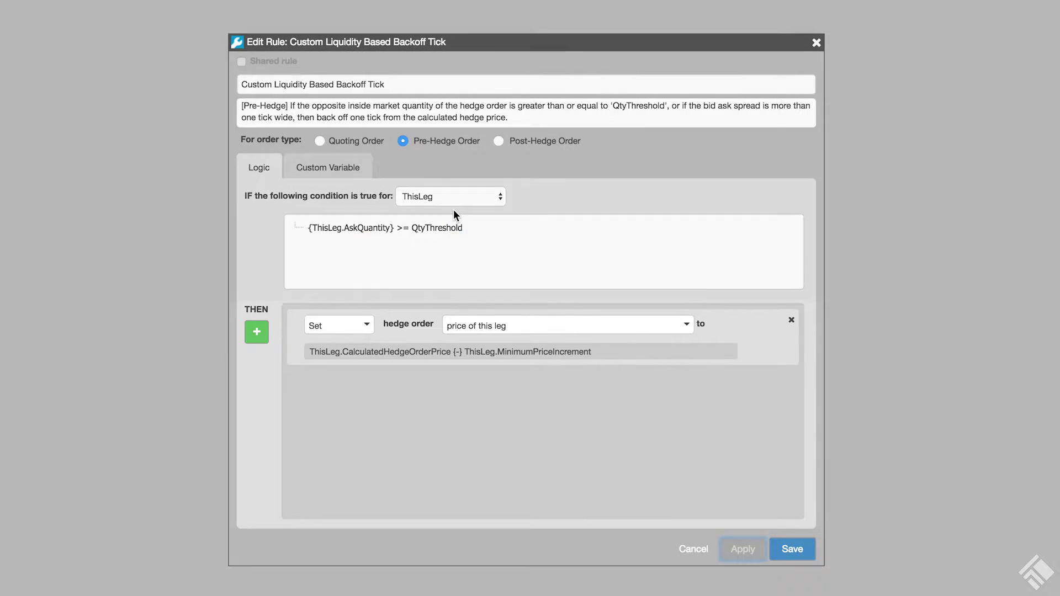
click(346, 168)
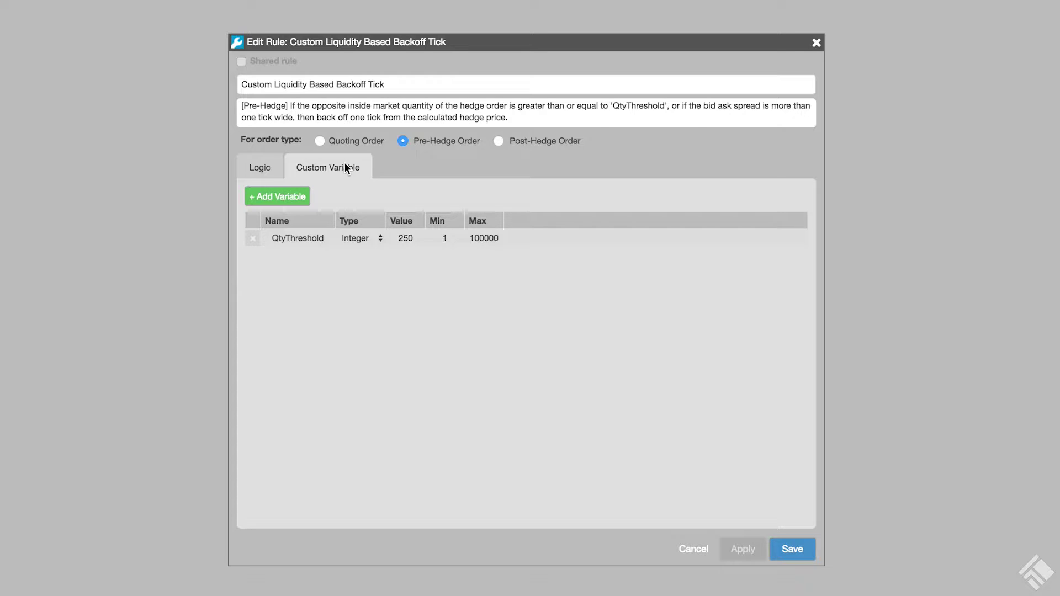
click(258, 176)
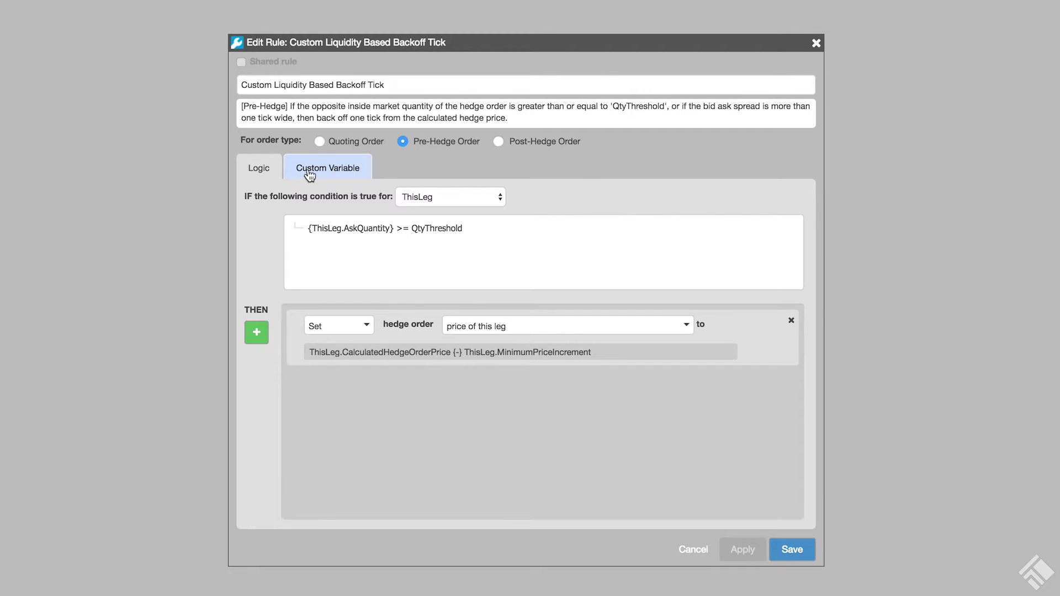
Set the QtyThreshold custom variable to 100 and apply it.
click(310, 174)
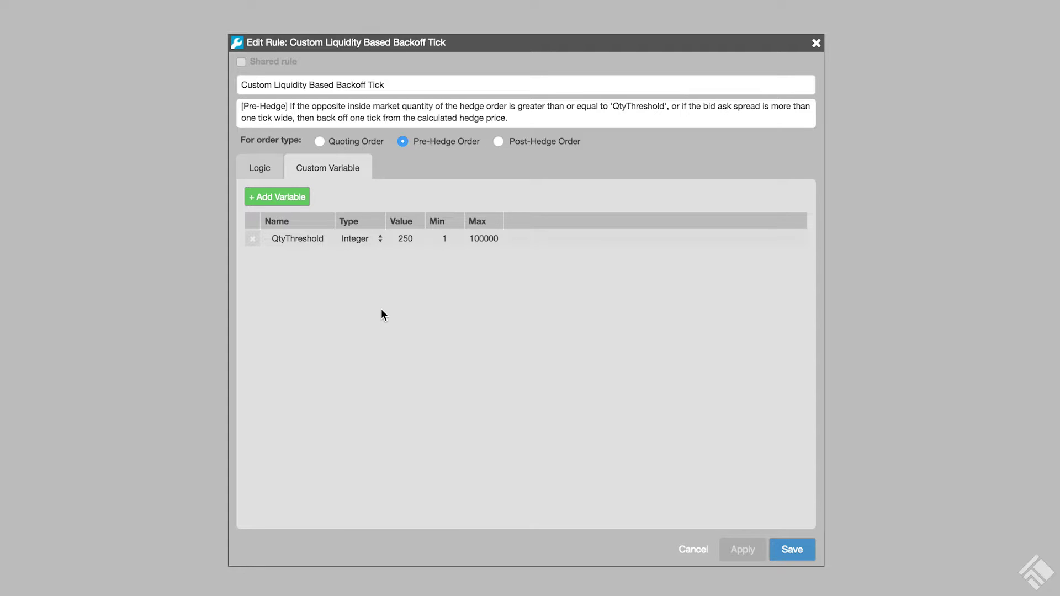
click(405, 239)
text(100)
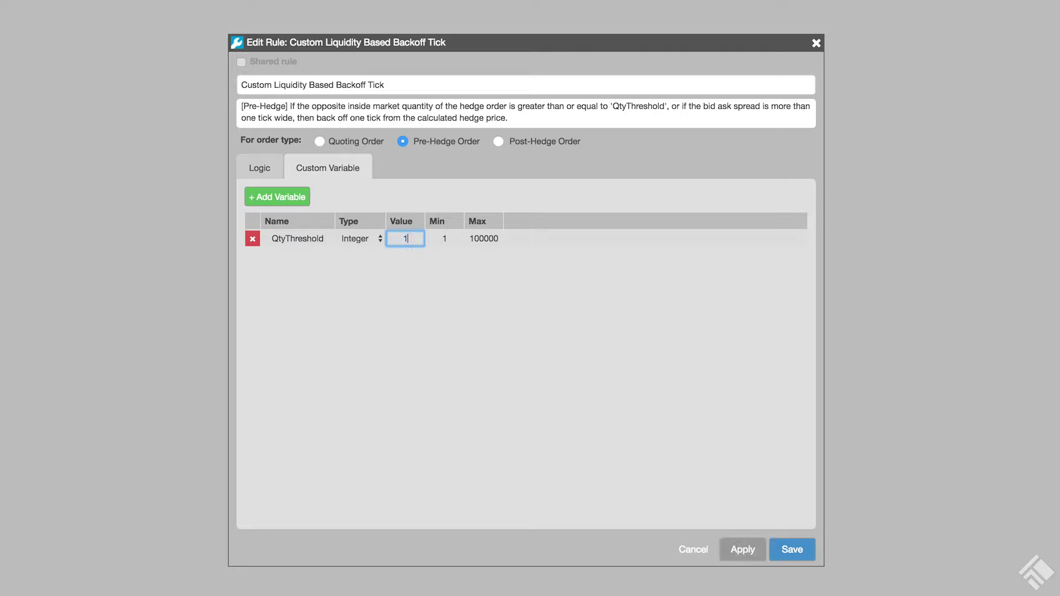
click(743, 549)
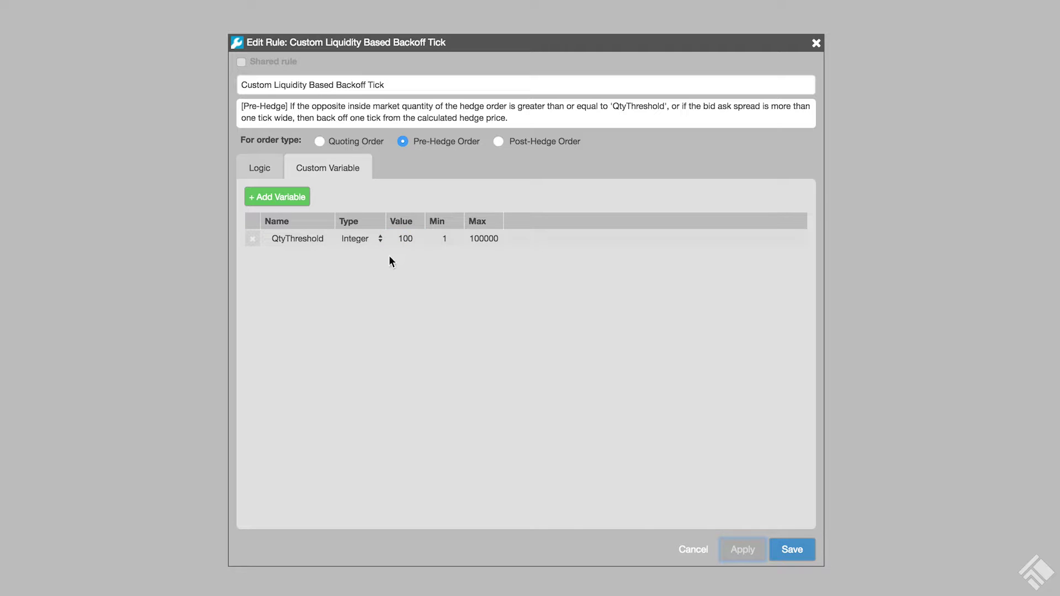
click(259, 170)
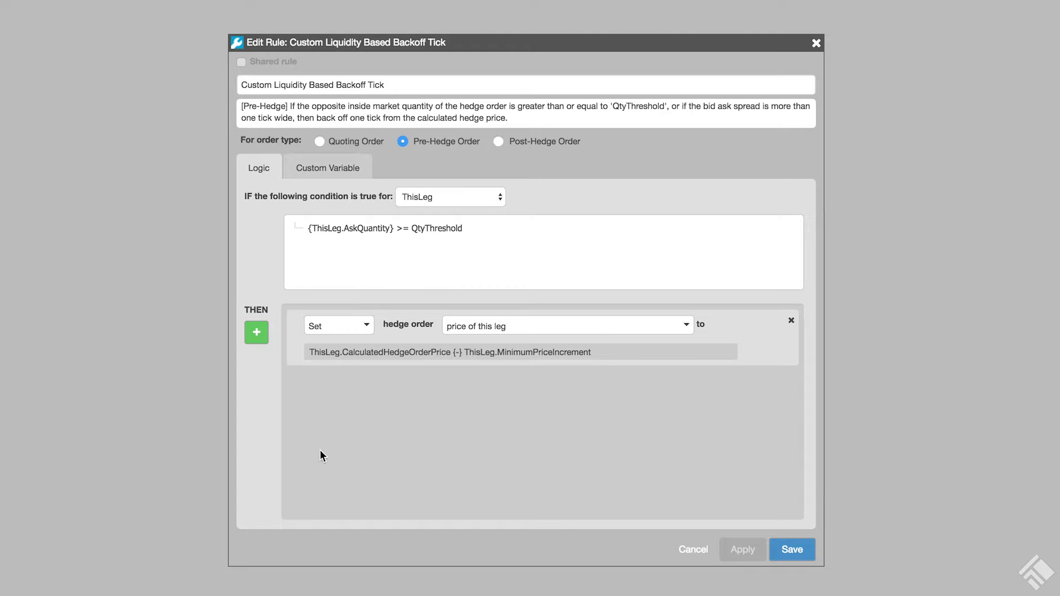
click(370, 328)
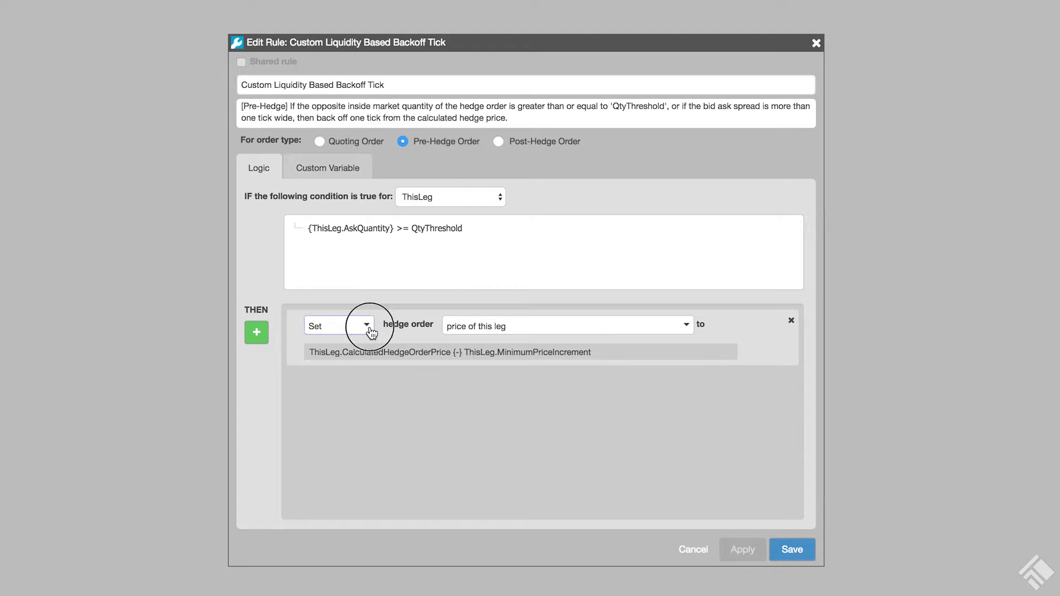
click(370, 332)
click(692, 330)
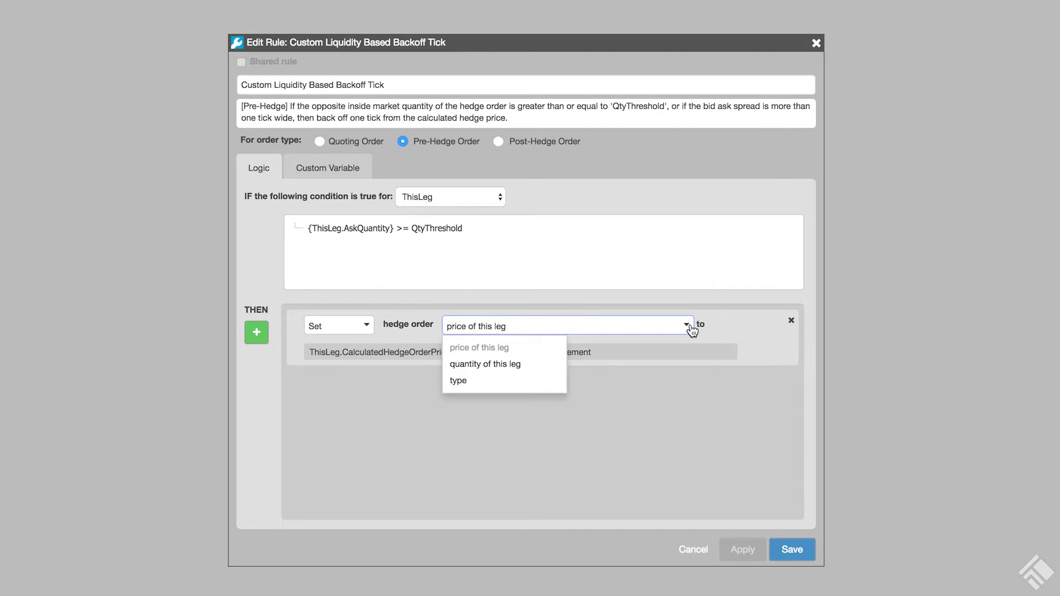
click(692, 329)
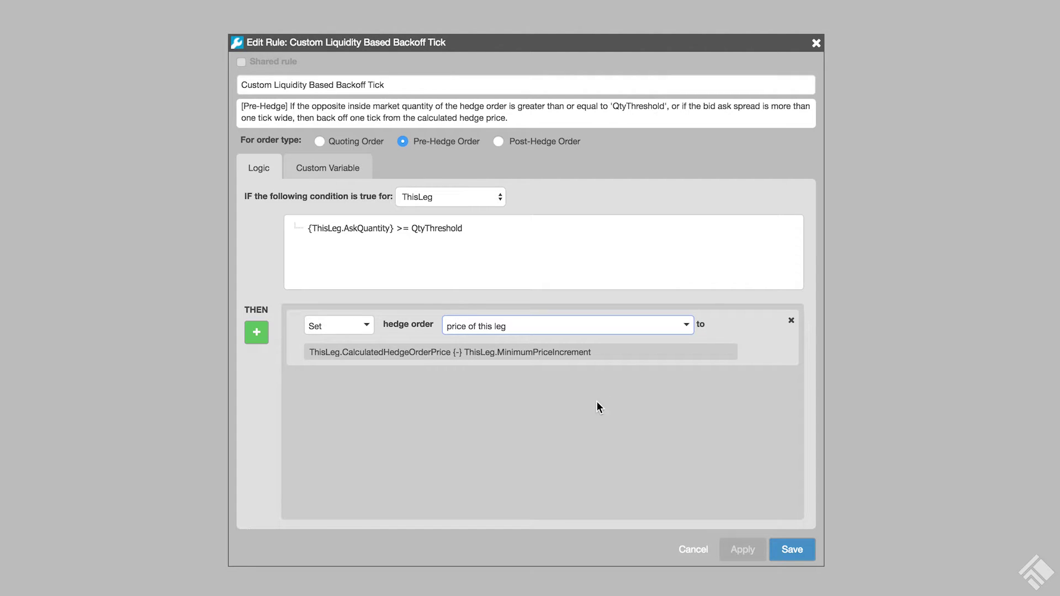
Add an OR condition beside the quantity check, starting it with ThisLeg.AskPrice.
right_click(494, 231)
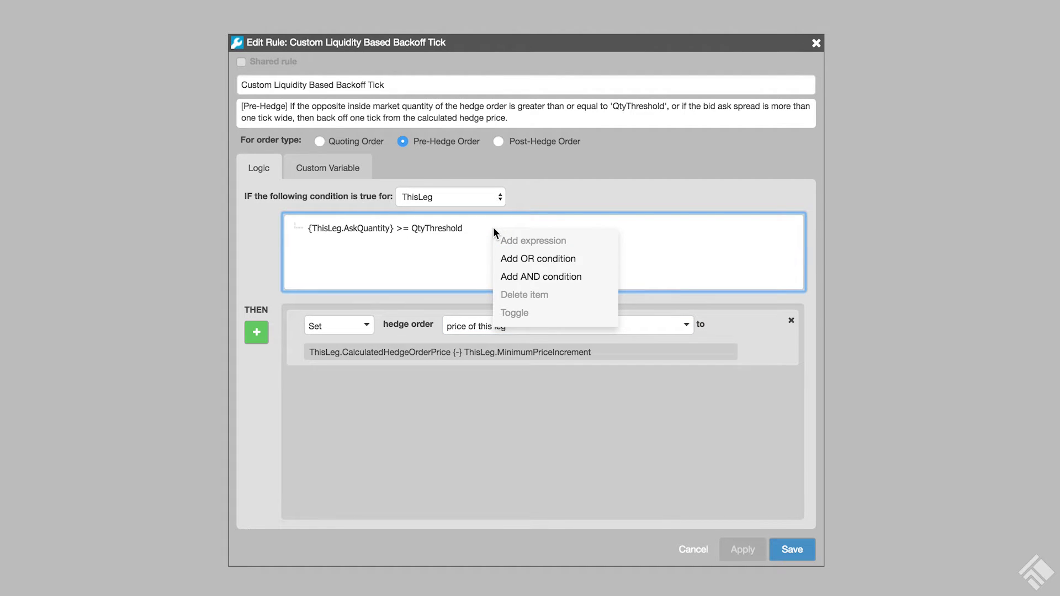
click(533, 262)
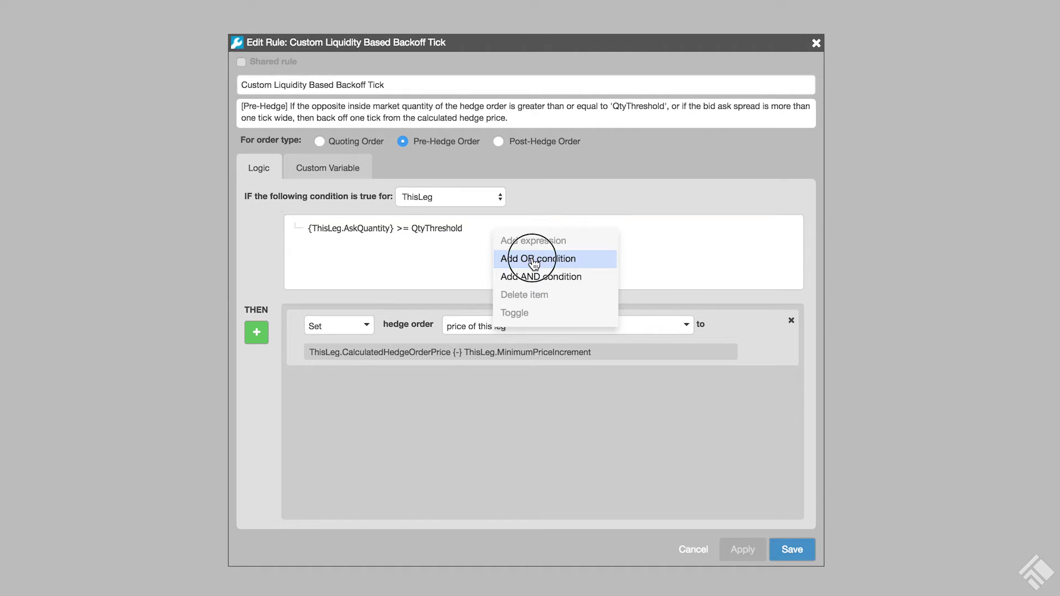
text(Th)
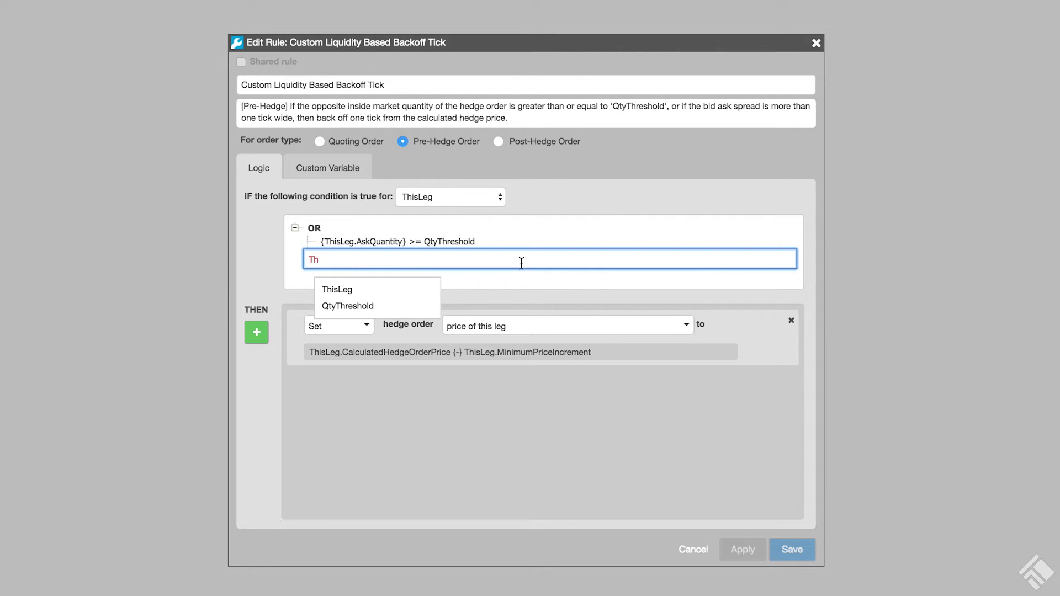
click(338, 290)
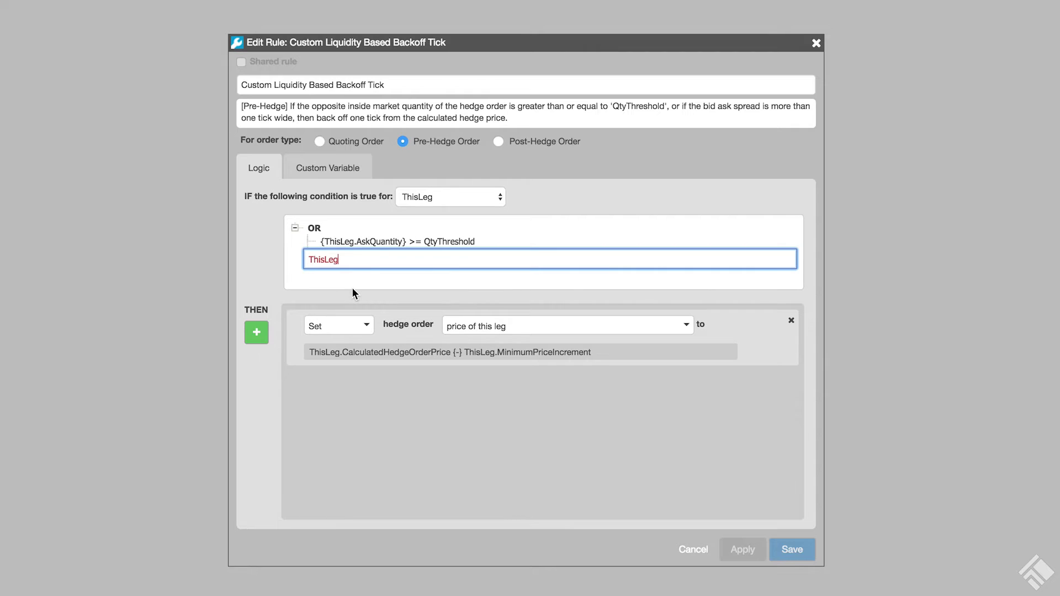
text(.)
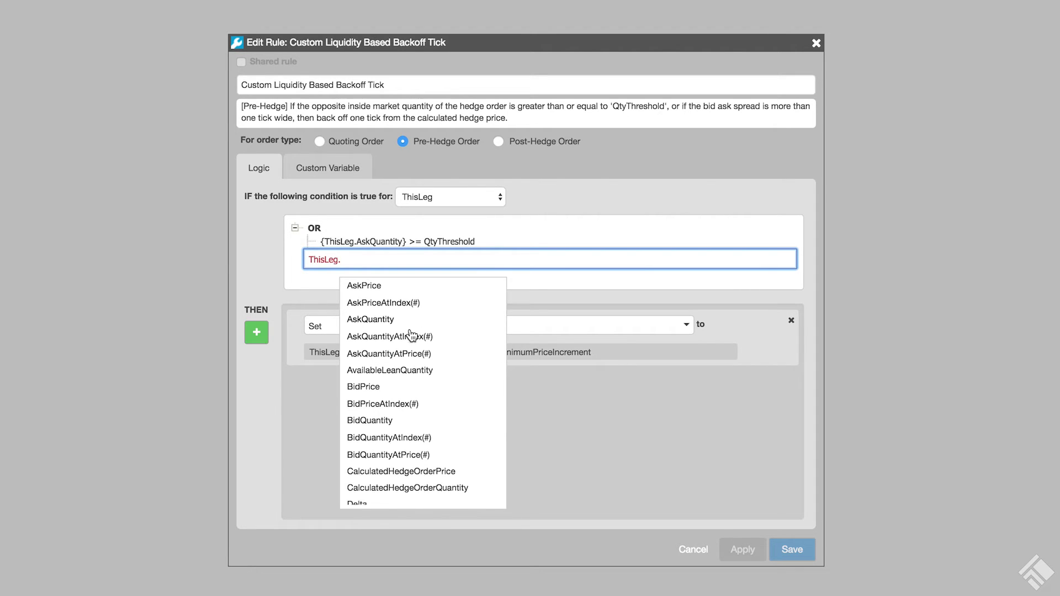
scroll(408, 336, down, 3)
scroll(411, 335, down, 3)
scroll(412, 335, up, 5)
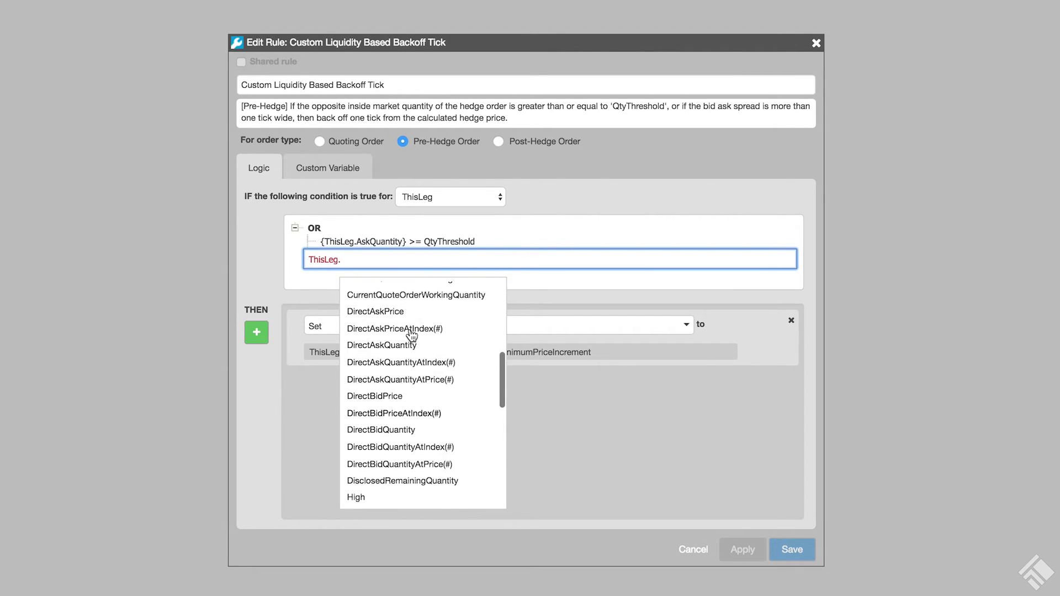
scroll(412, 335, up, 2)
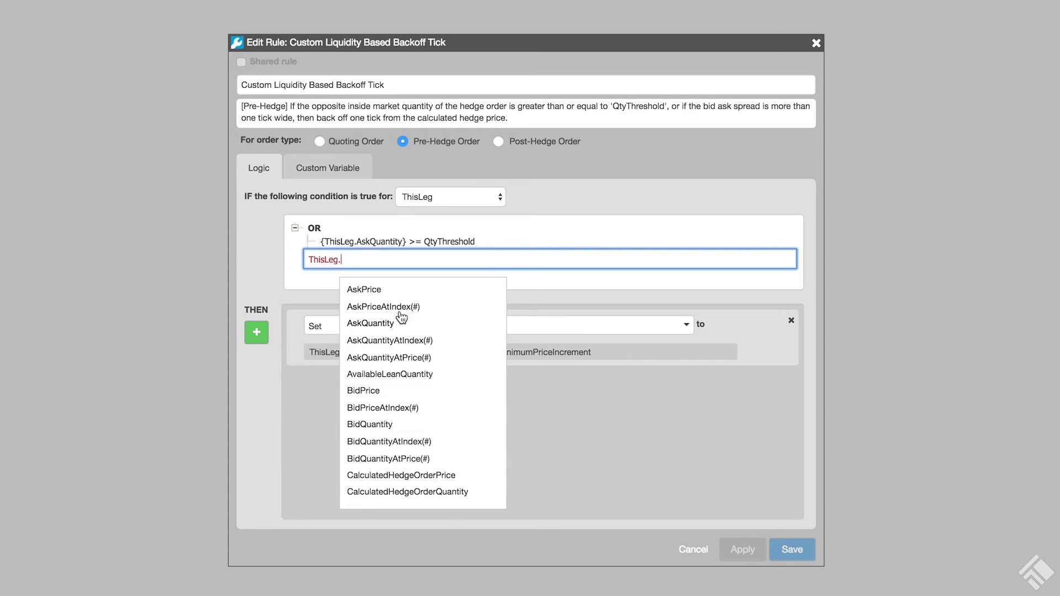
click(371, 290)
Complete it as ThisLeg.AskPrice - ThisLeg.BidPrice > ThisLeg.MinimumPriceIncrement and commit.
text(-)
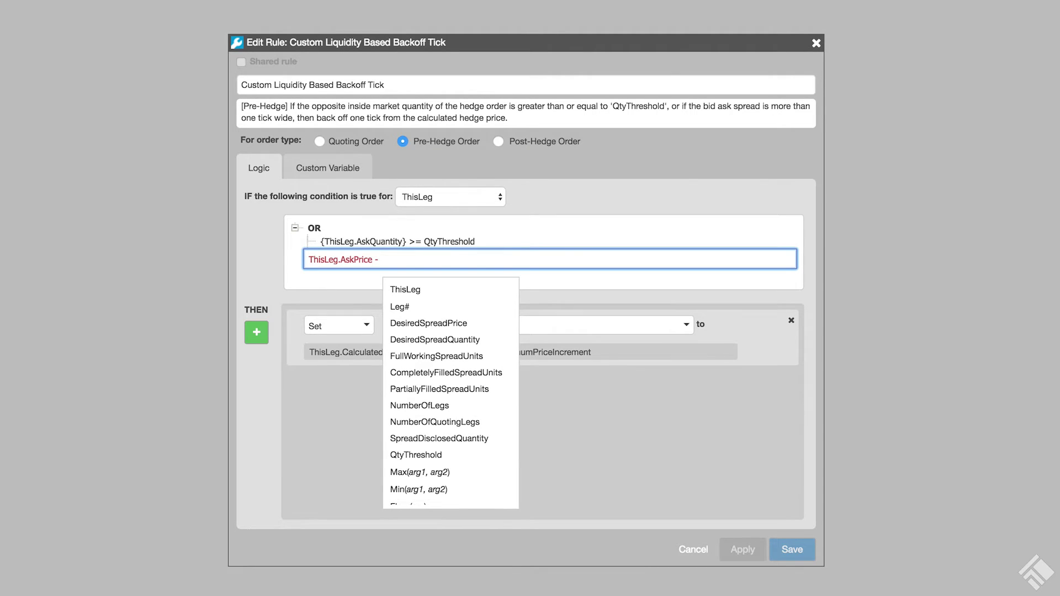
click(410, 291)
text(.)
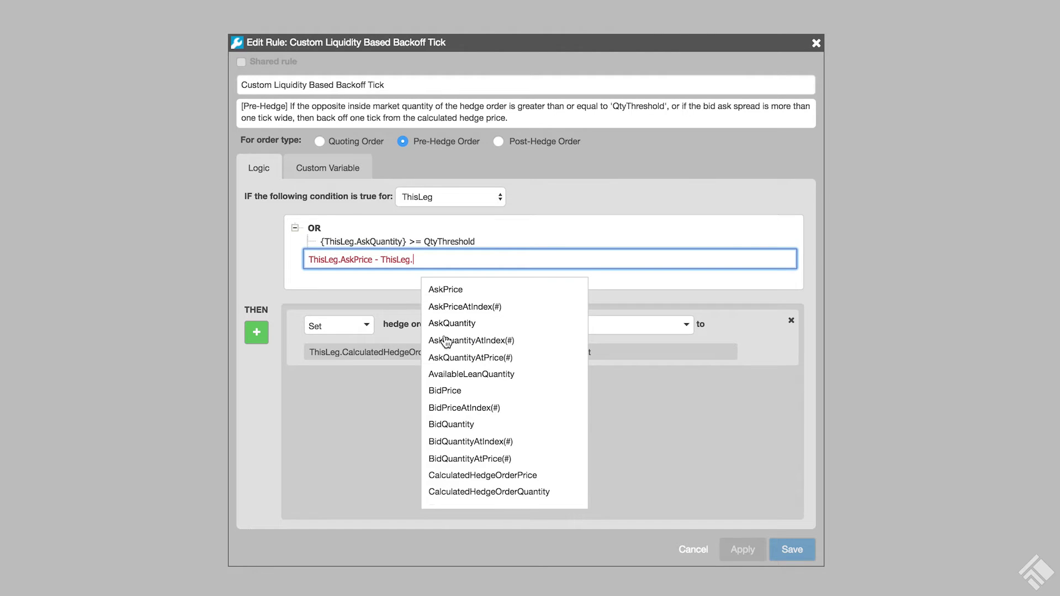
click(451, 393)
text(>)
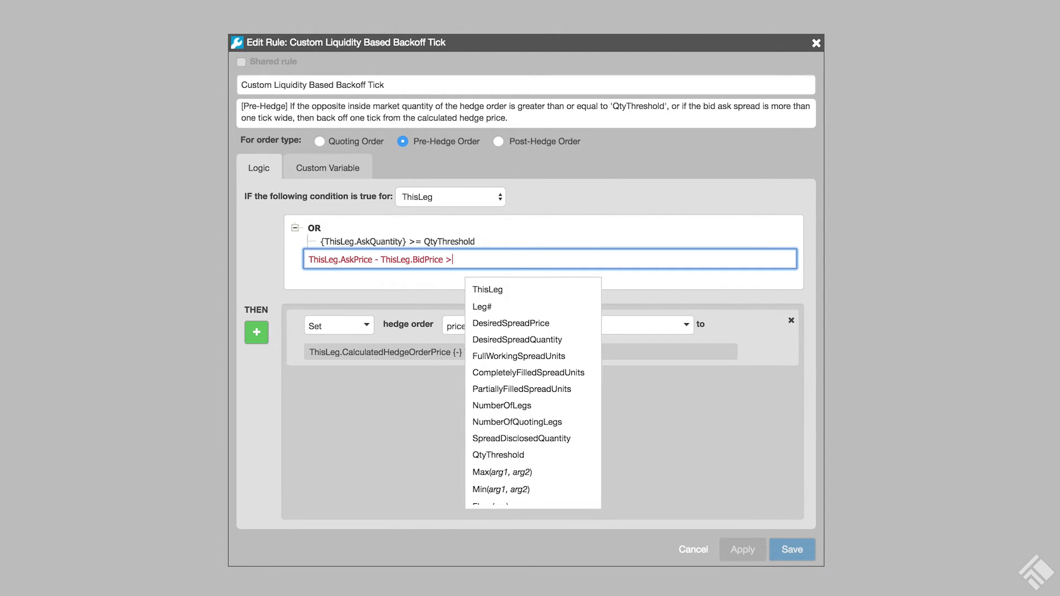
click(500, 288)
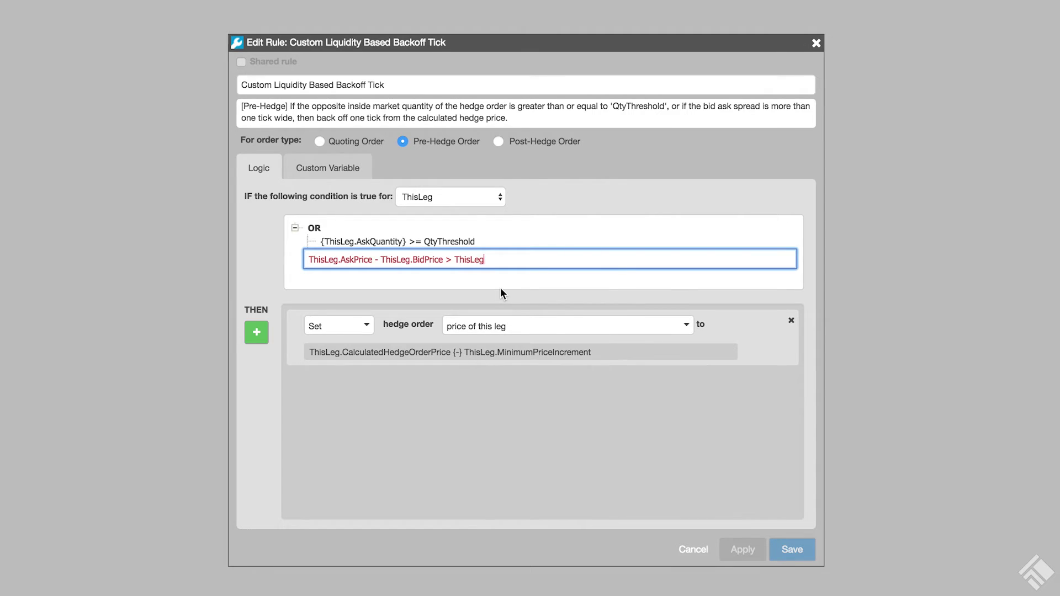
text(.)
scroll(552, 370, down, 10)
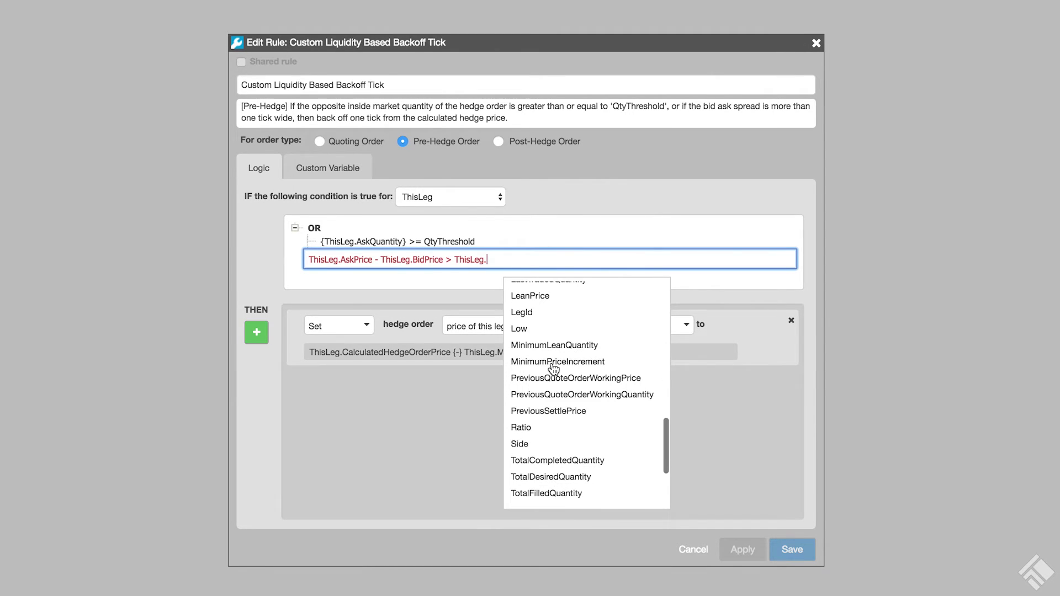
click(553, 362)
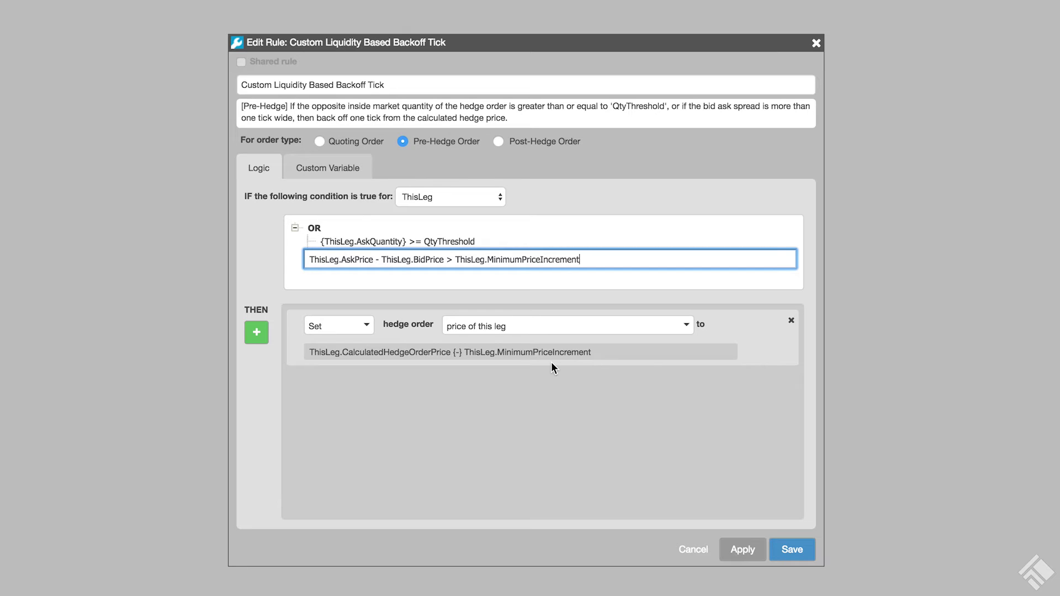
click(546, 298)
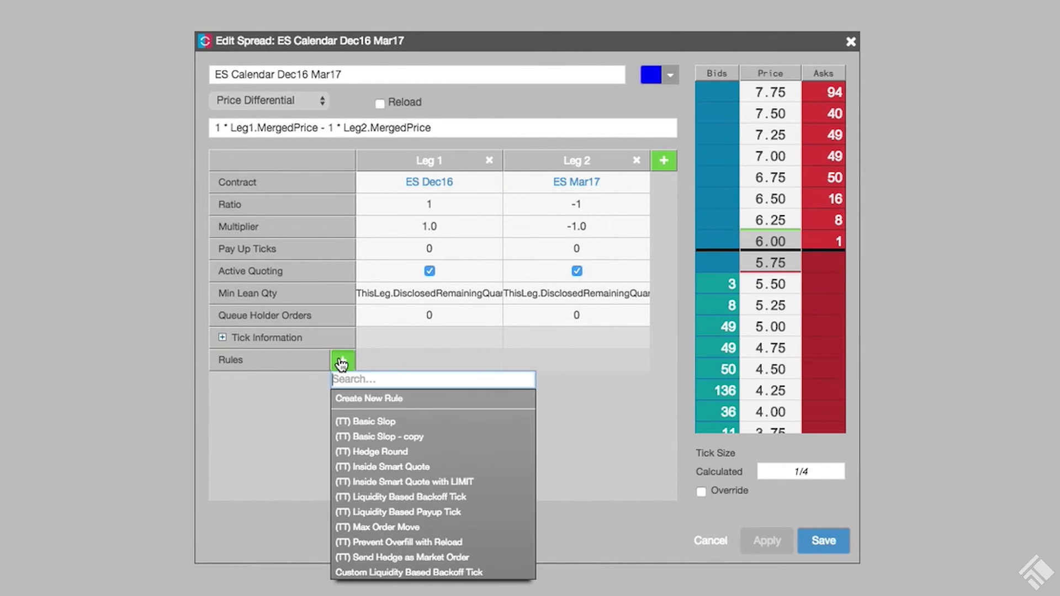
Add Custom Liquidity Based Backoff Tick to the ES Calendar Dec16 Mar17 spread and apply it.
click(426, 573)
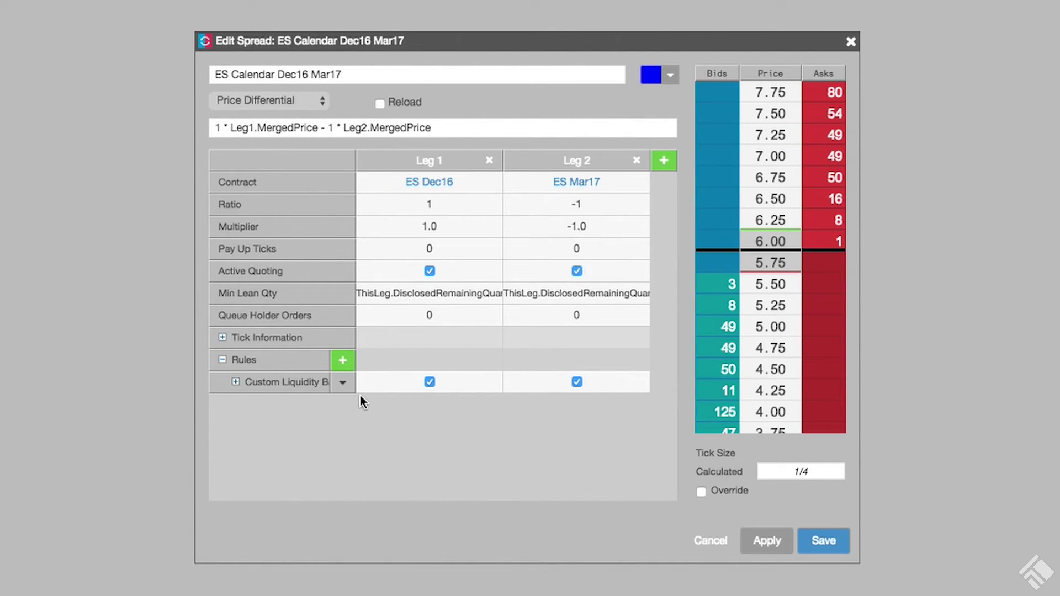
click(236, 382)
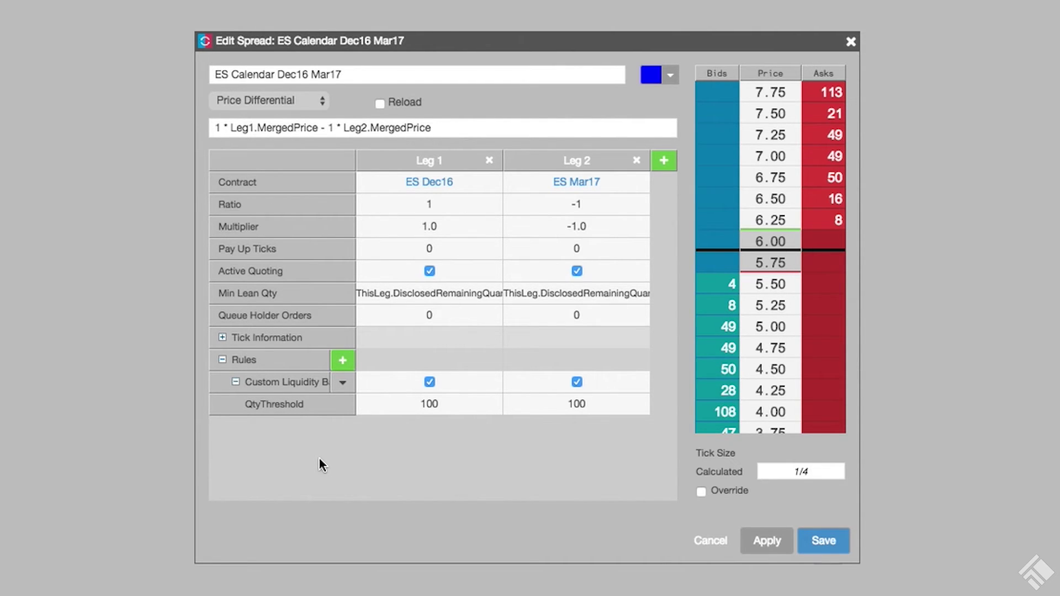
click(768, 540)
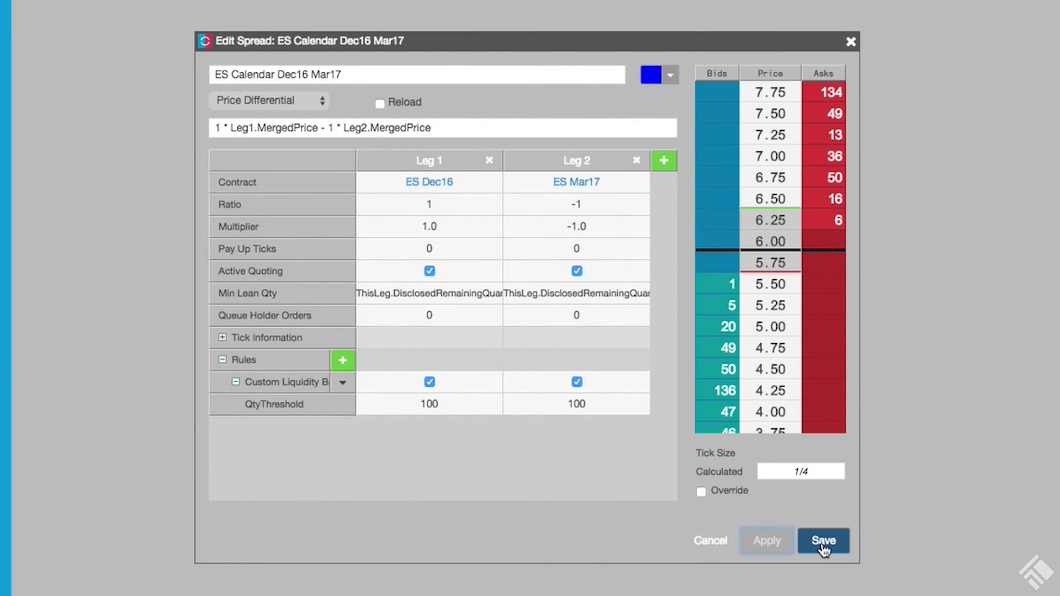